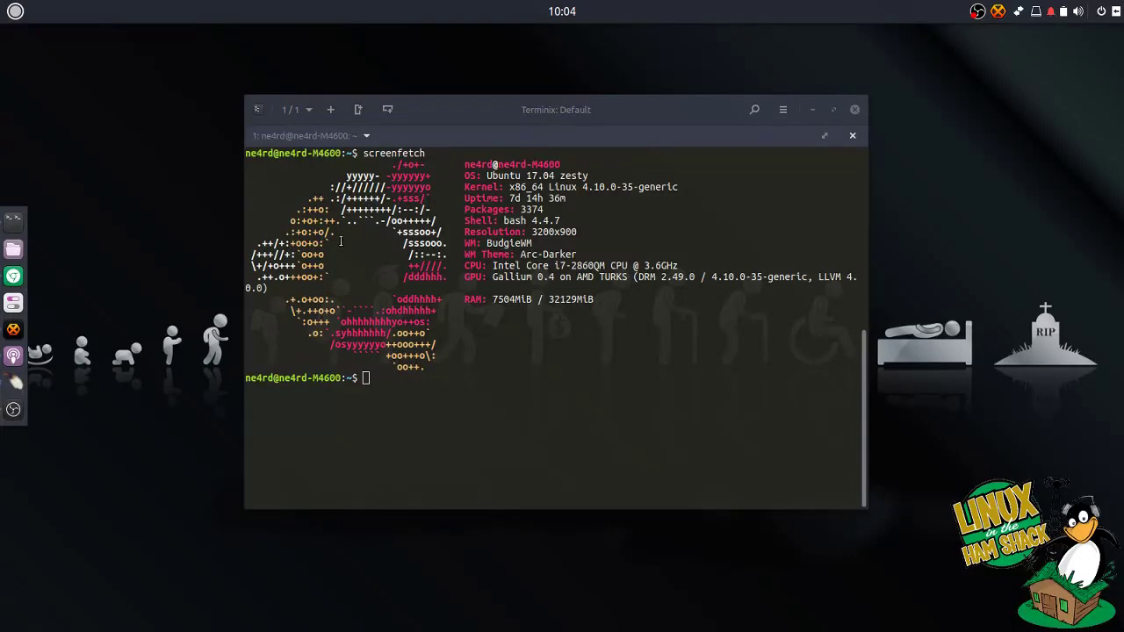
# Search the app launcher for qtel, find nothing, and close the launcher.
pyautogui.click(26, 24)
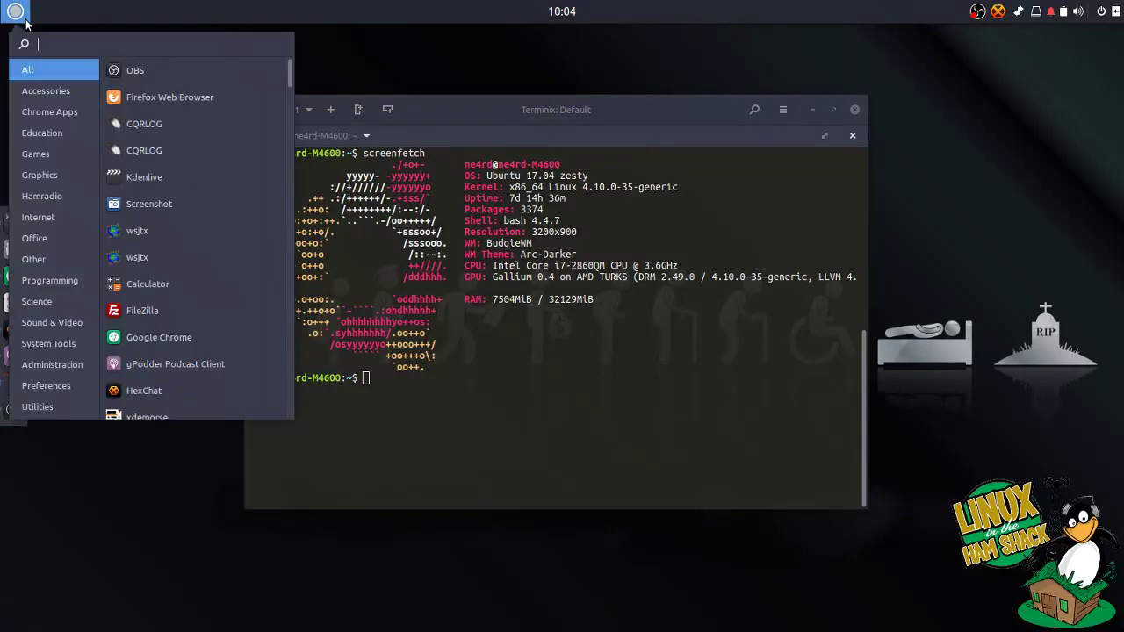
pyautogui.write('qtel')
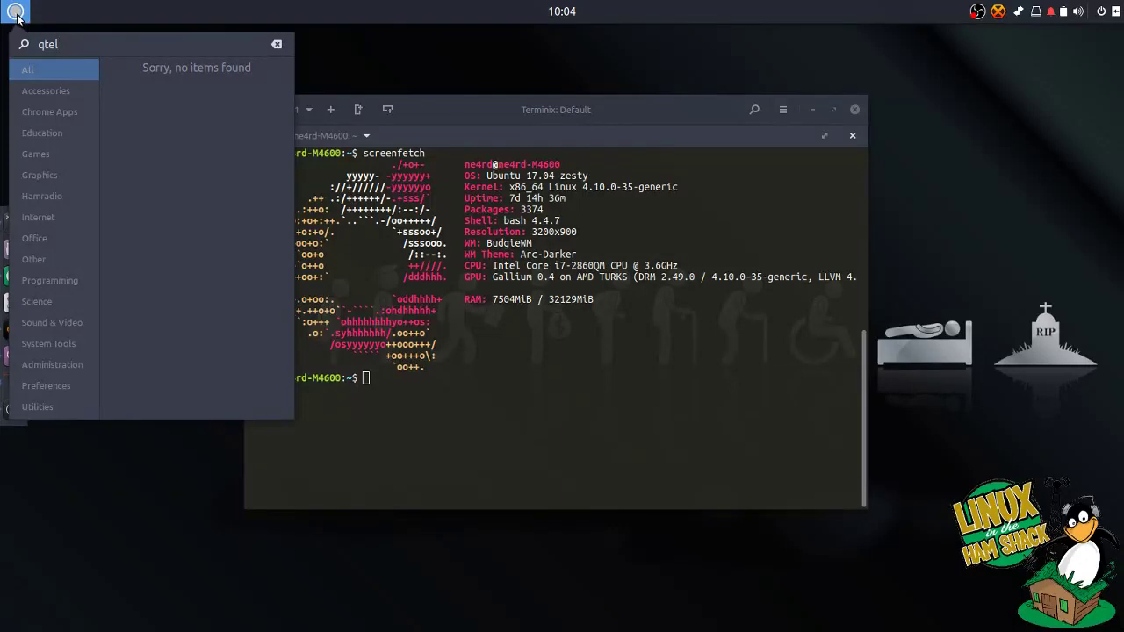
pyautogui.press('BackSpace')
pyautogui.press('BackSpace')
pyautogui.press('BackSpace')
pyautogui.press('BackSpace')
pyautogui.click(546, 411)
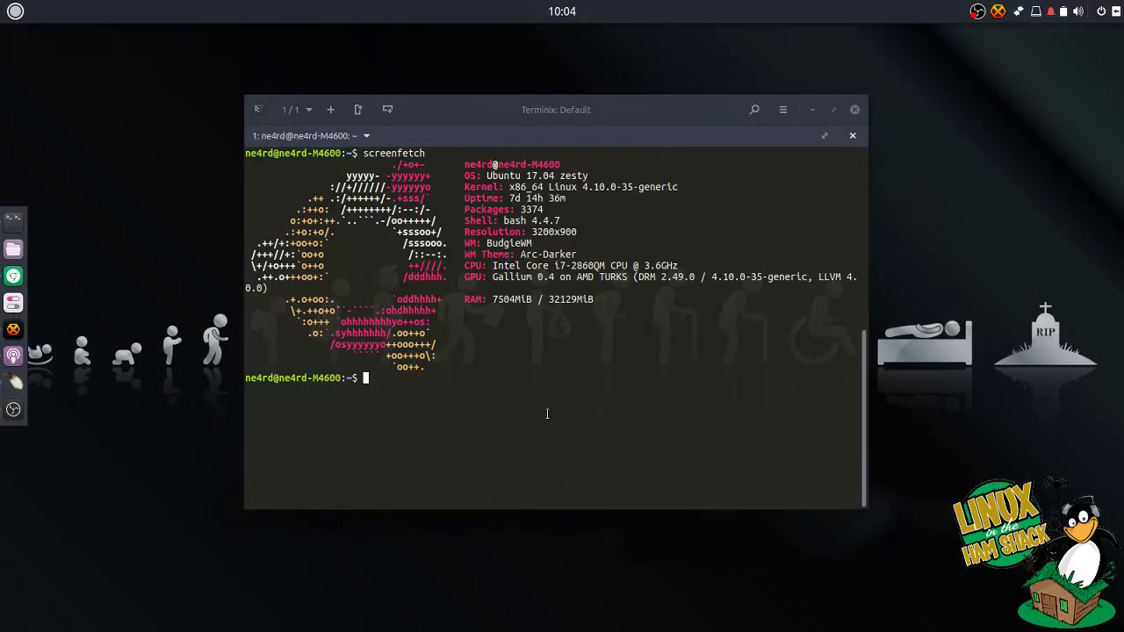
# Install the qtel package with sudo apt install qtel, accepting the new packages.
pyautogui.write('sudo apt install q')
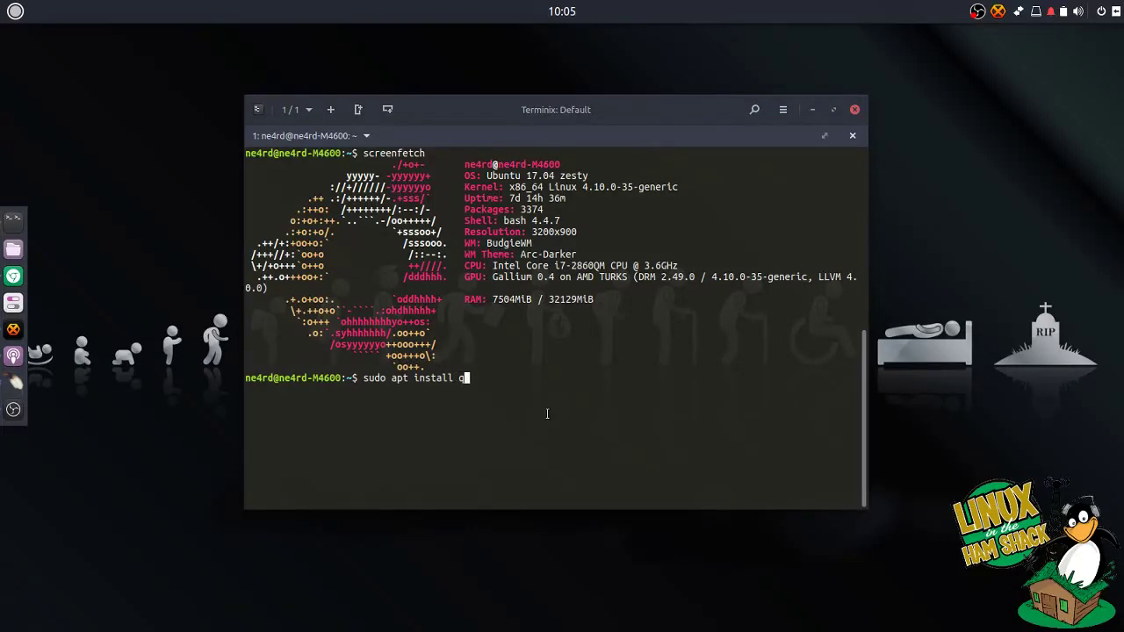
pyautogui.write('tel')
pyautogui.press('Return')
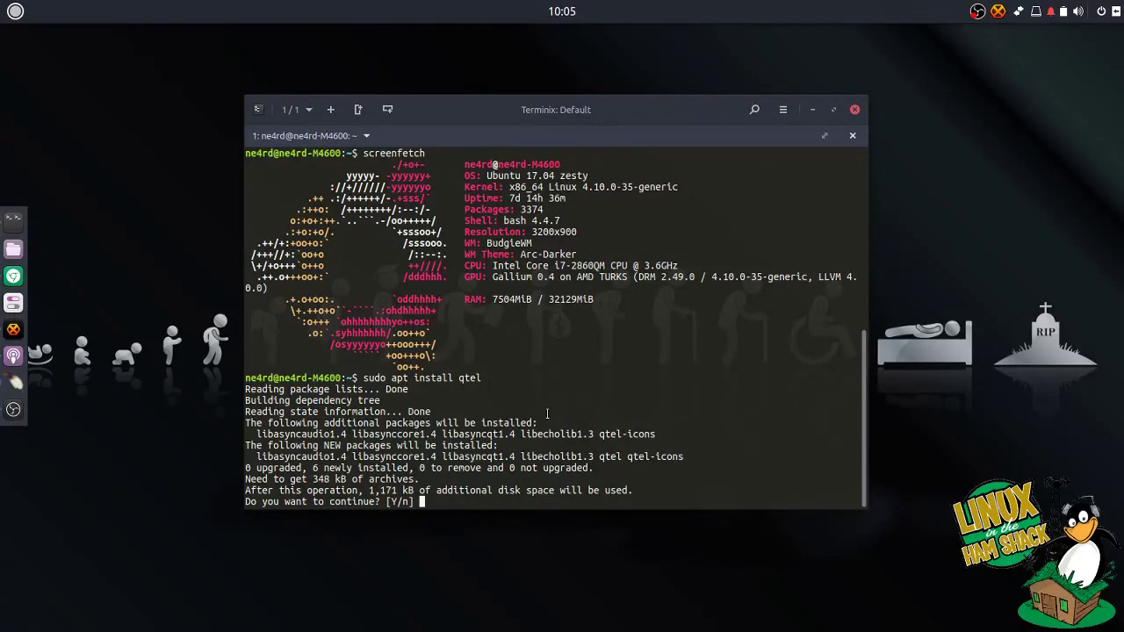
pyautogui.press('Return')
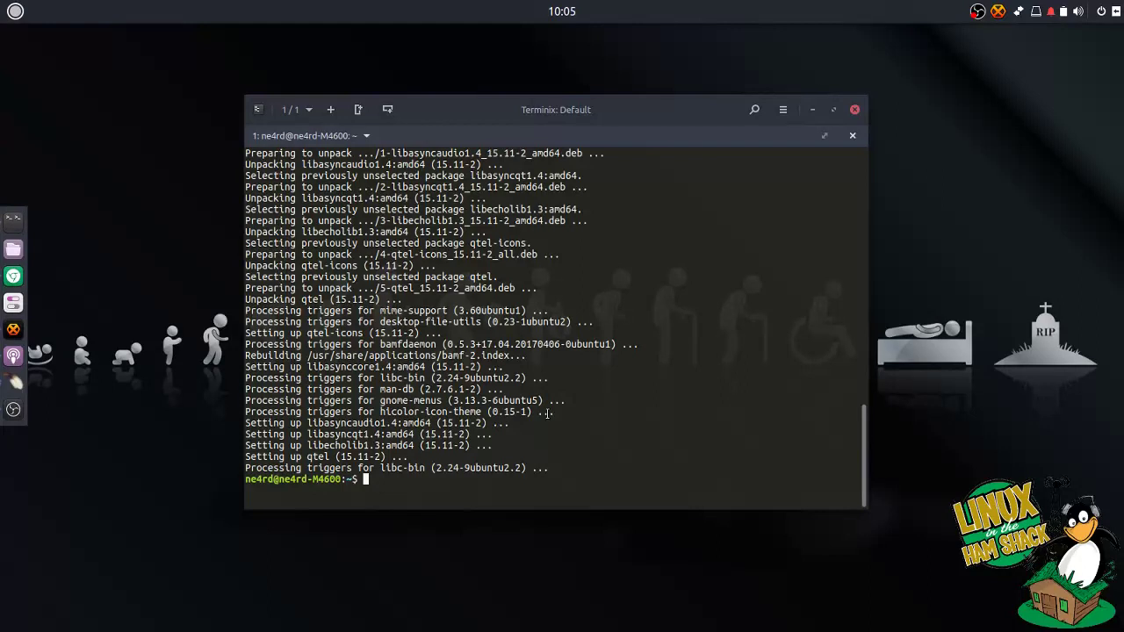
# Launch Qtel from the launcher, review its Sound settings (alsa:default devices), then open system settings.
pyautogui.click(16, 11)
pyautogui.write('qt')
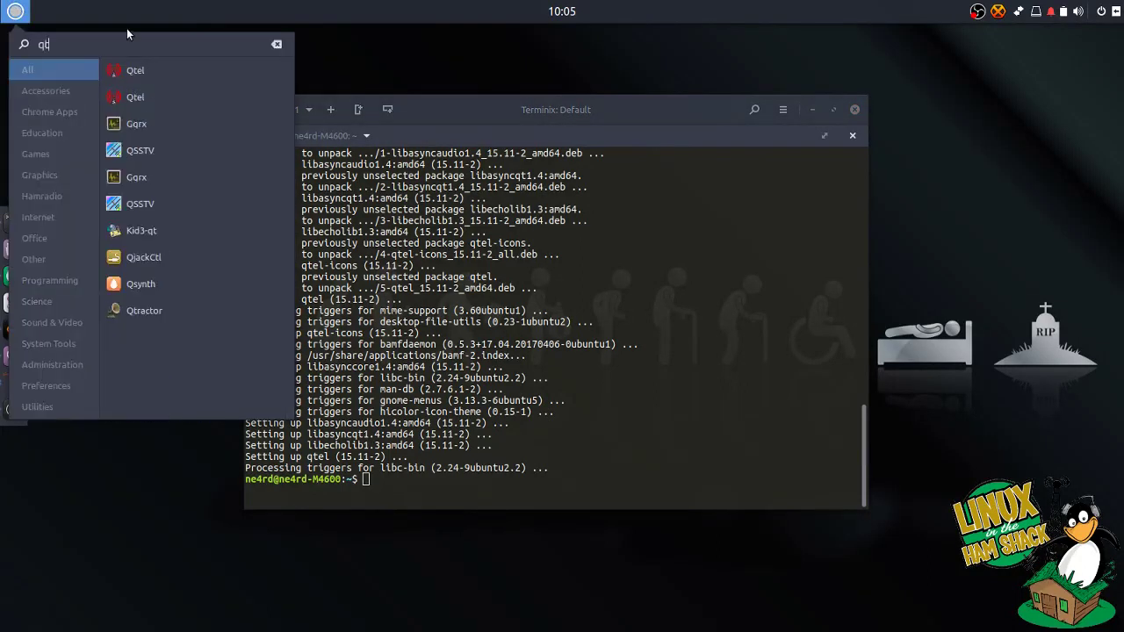
pyautogui.click(140, 75)
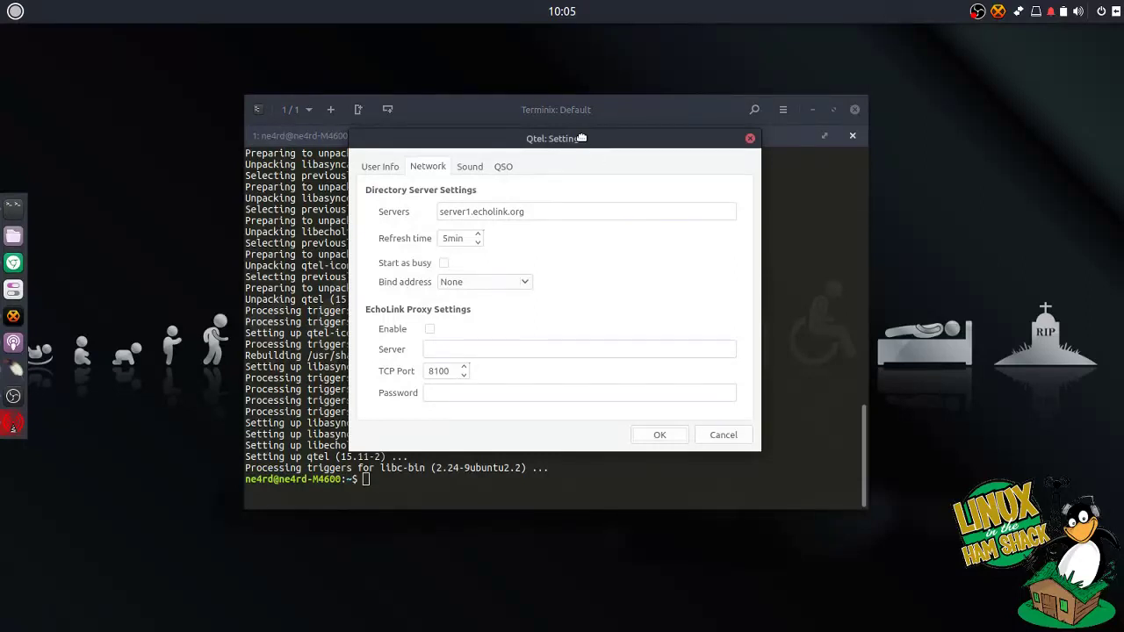
pyautogui.moveTo(580, 138); pyautogui.dragTo(599, 149)
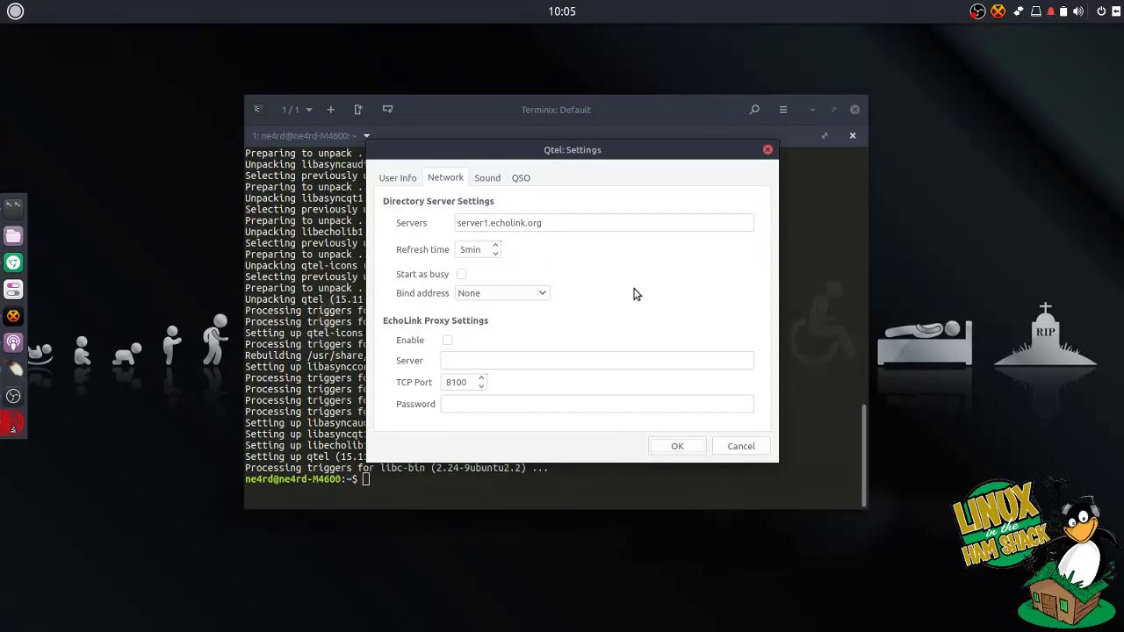
pyautogui.click(486, 180)
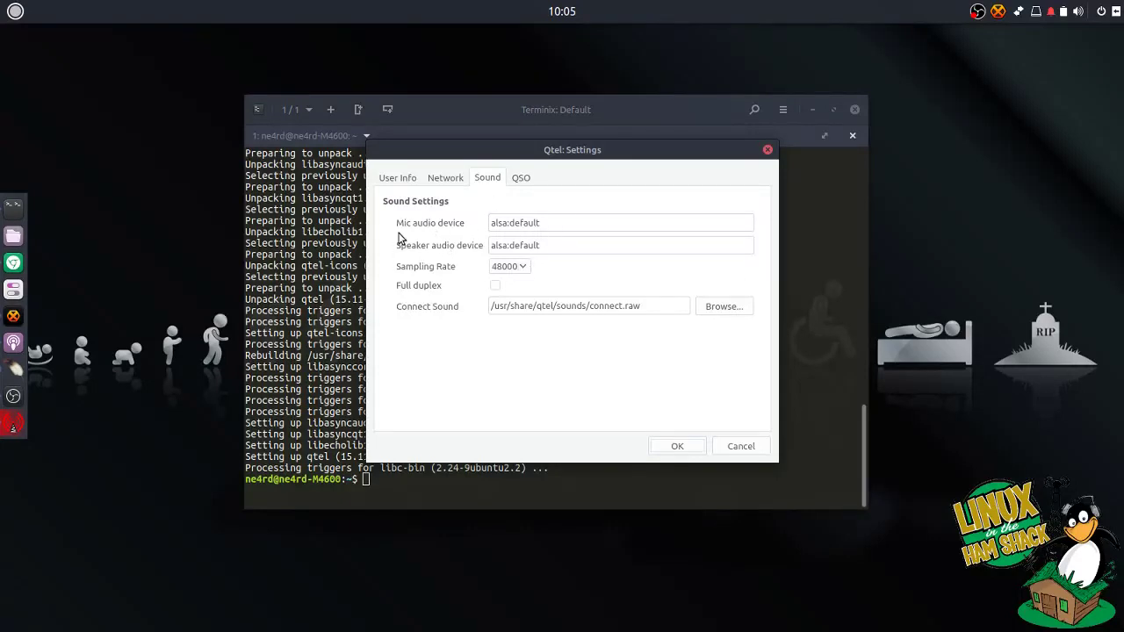
pyautogui.click(12, 291)
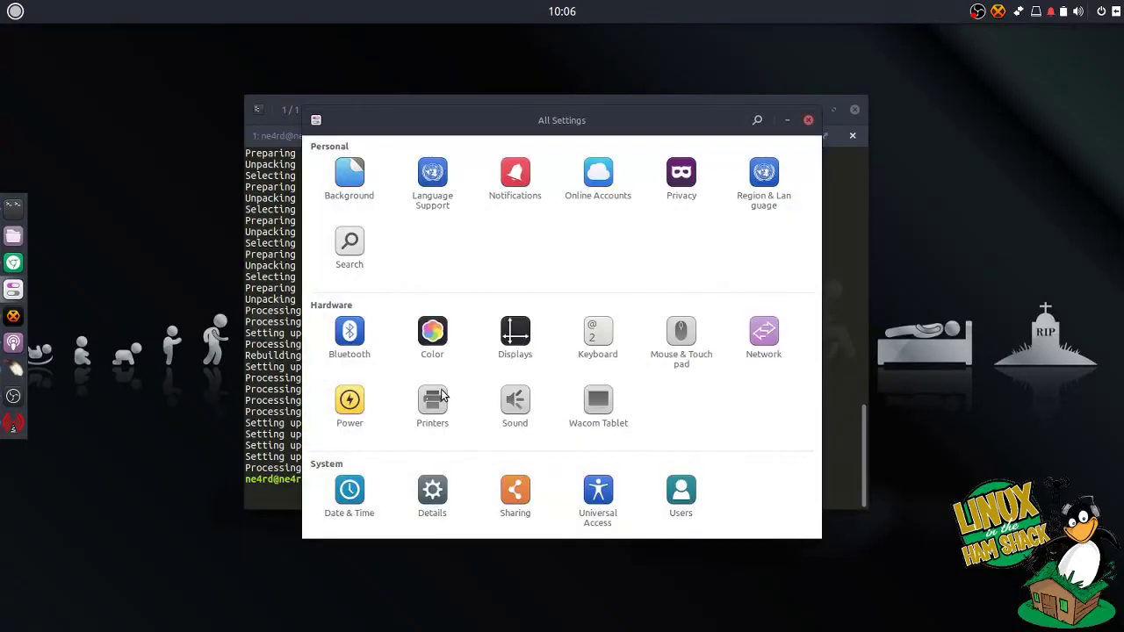
pyautogui.click(515, 412)
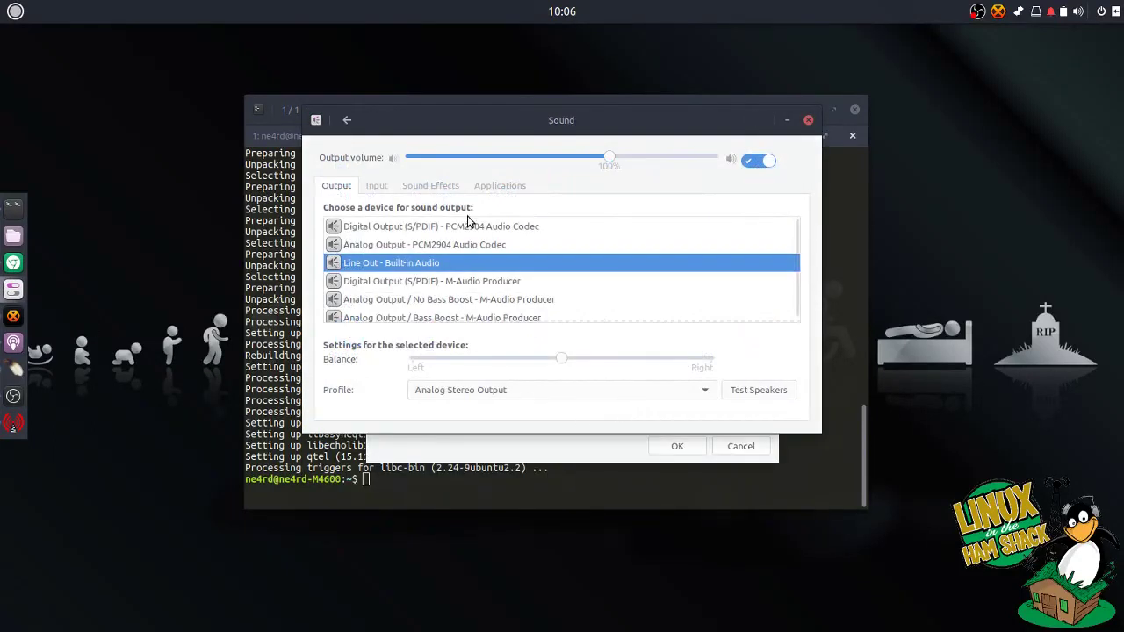
pyautogui.click(375, 187)
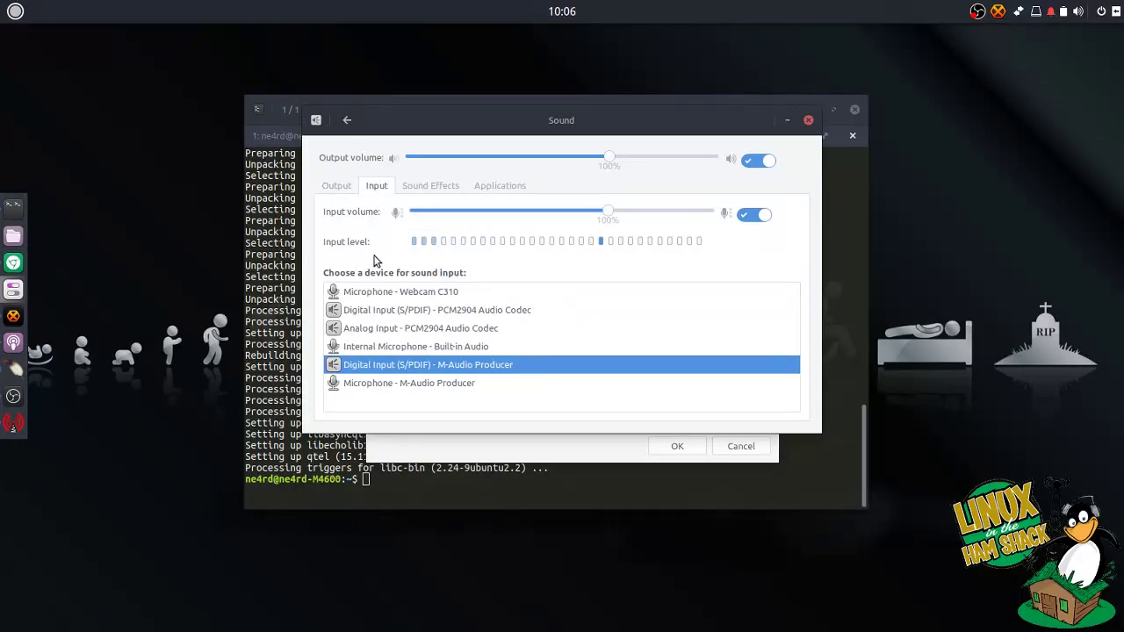
pyautogui.click(809, 121)
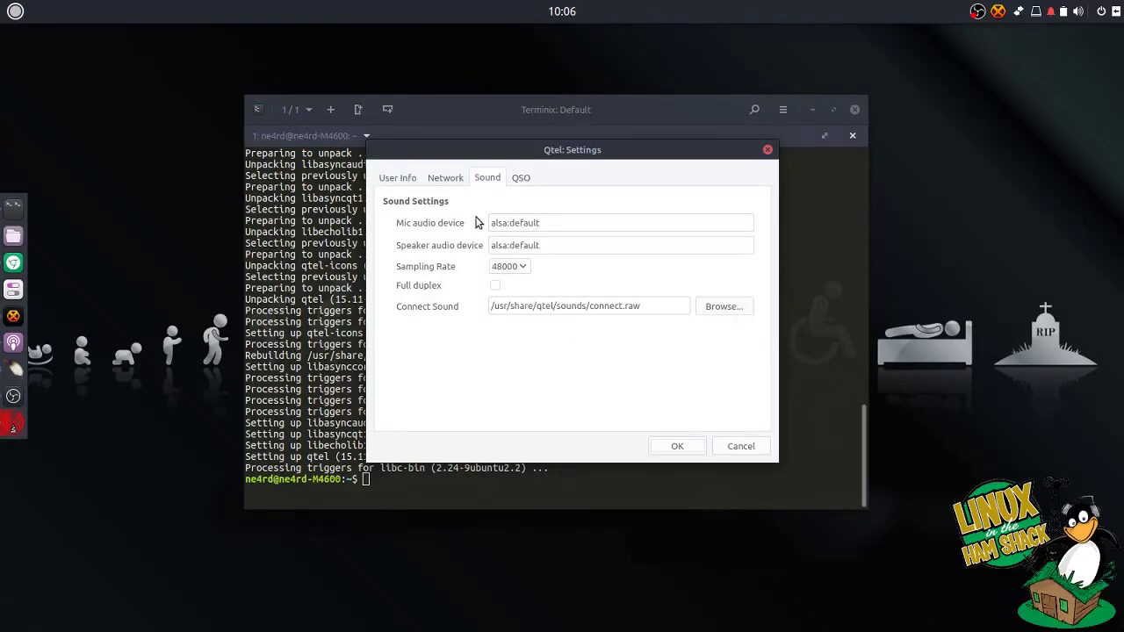
# Check the QSO chat encoding options in Qtel settings, leaving them unchanged.
pyautogui.click(525, 182)
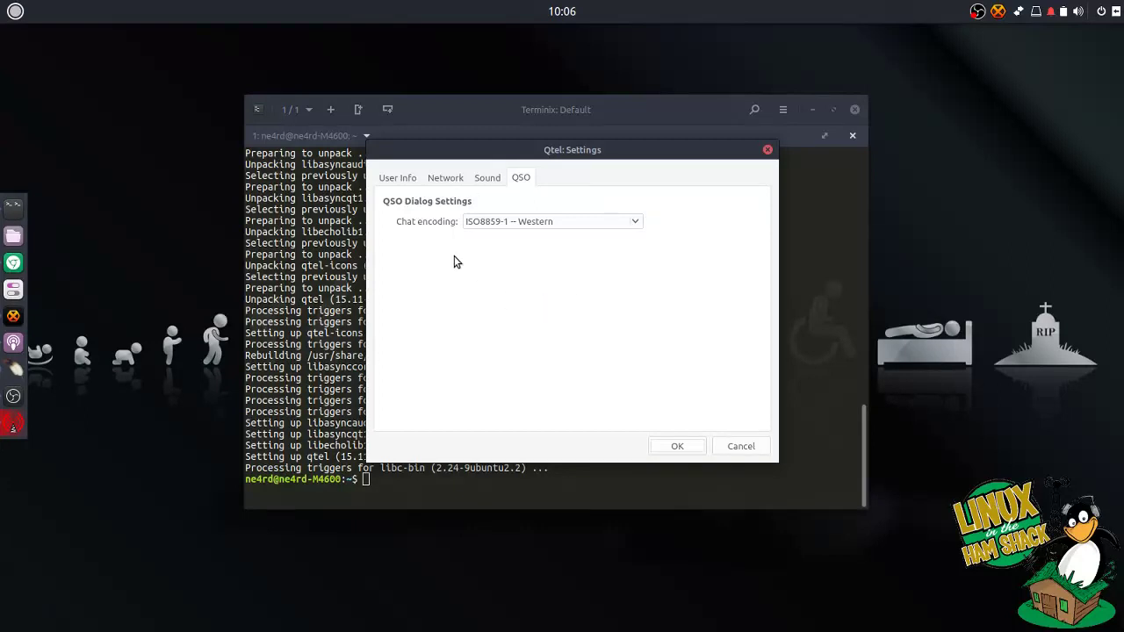
pyautogui.click(637, 218)
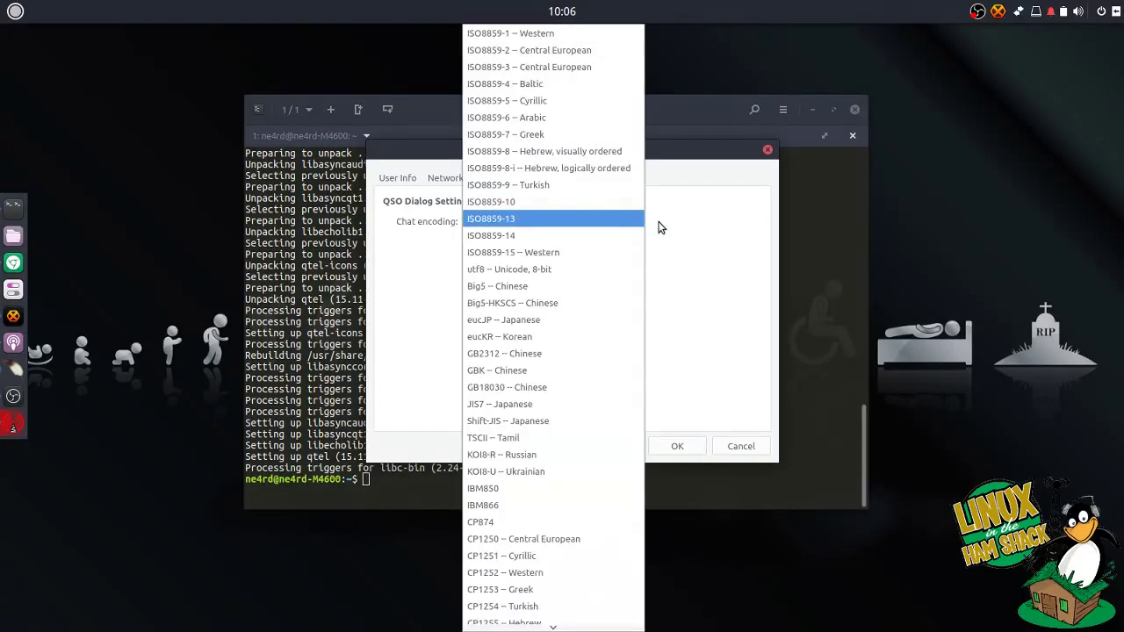
pyautogui.click(703, 227)
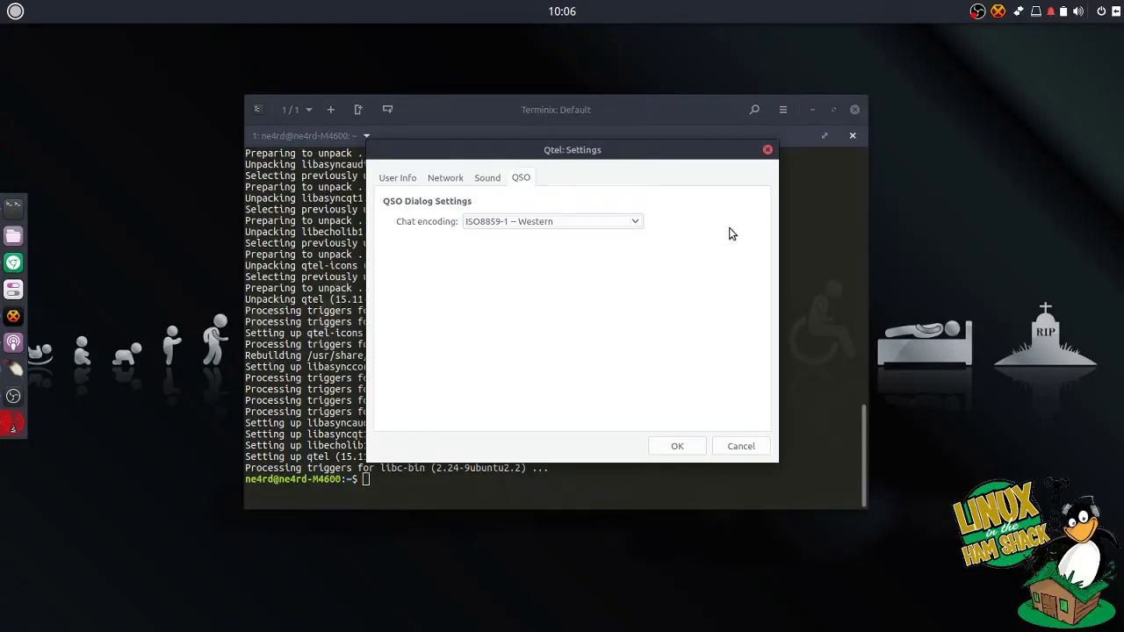
# In User Info, enter the station callsign, operator name, password twice and location.
pyautogui.click(410, 180)
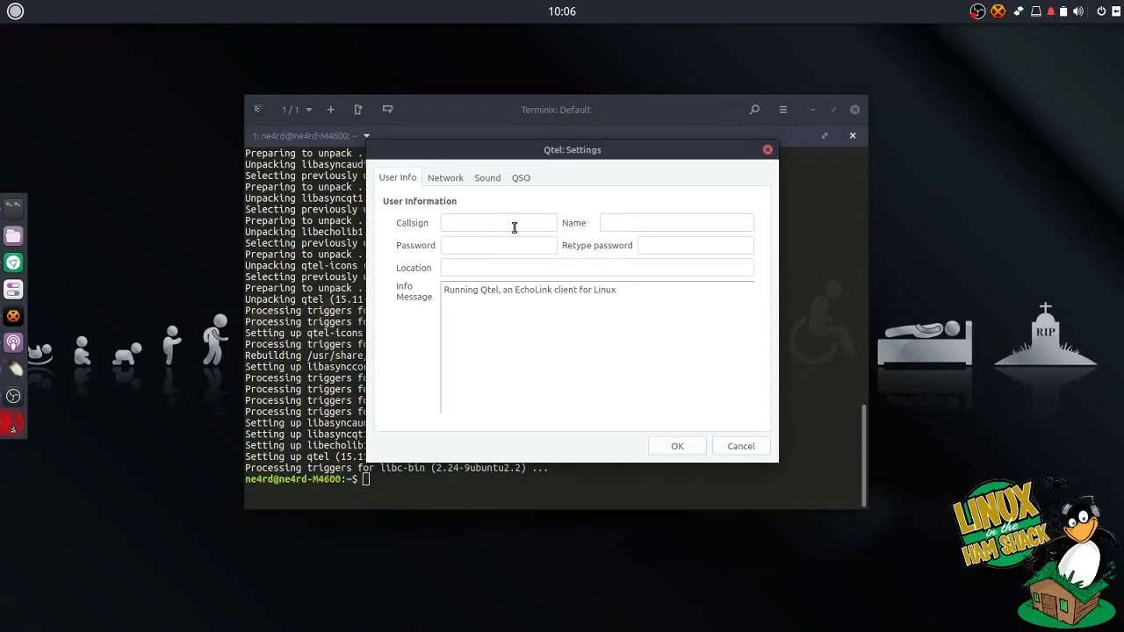
pyautogui.write('N4RD')
pyautogui.press('BackSpace')
pyautogui.press('BackSpace')
pyautogui.press('BackSpace')
pyautogui.write('E4RD')
pyautogui.press('Tab')
pyautogui.press('Tab')
pyautogui.write('******')
pyautogui.press('Tab')
pyautogui.write('******')
pyautogui.press('Tab')
pyautogui.write('Billings')
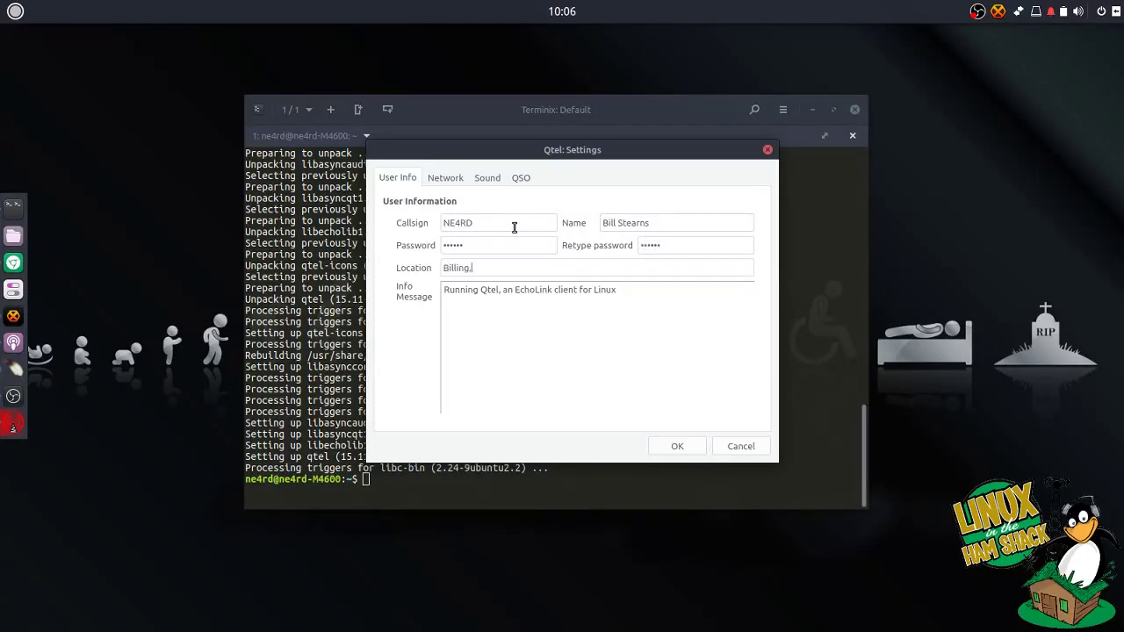
pyautogui.write(',')
pyautogui.press('BackSpace')
pyautogui.write('s, MT')
# Restore the original info message after trying a custom one, then save with OK.
pyautogui.click(619, 299)
pyautogui.tripleClick(433, 295)
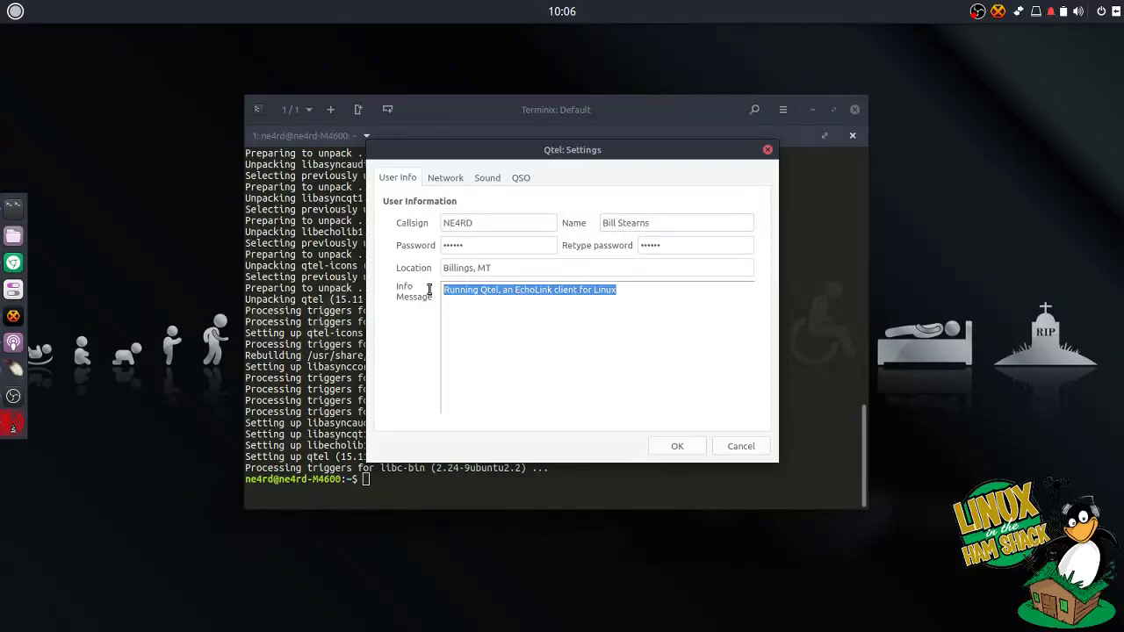
pyautogui.click(639, 323)
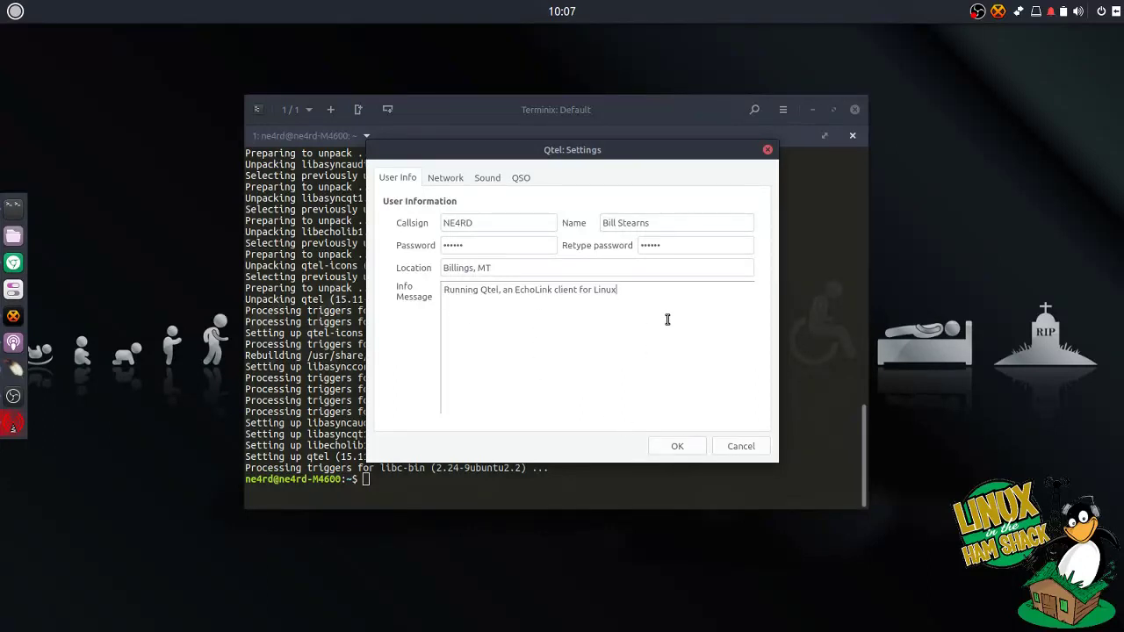
pyautogui.tripleClick(427, 287)
pyautogui.hotkey('ctrl', 'c')
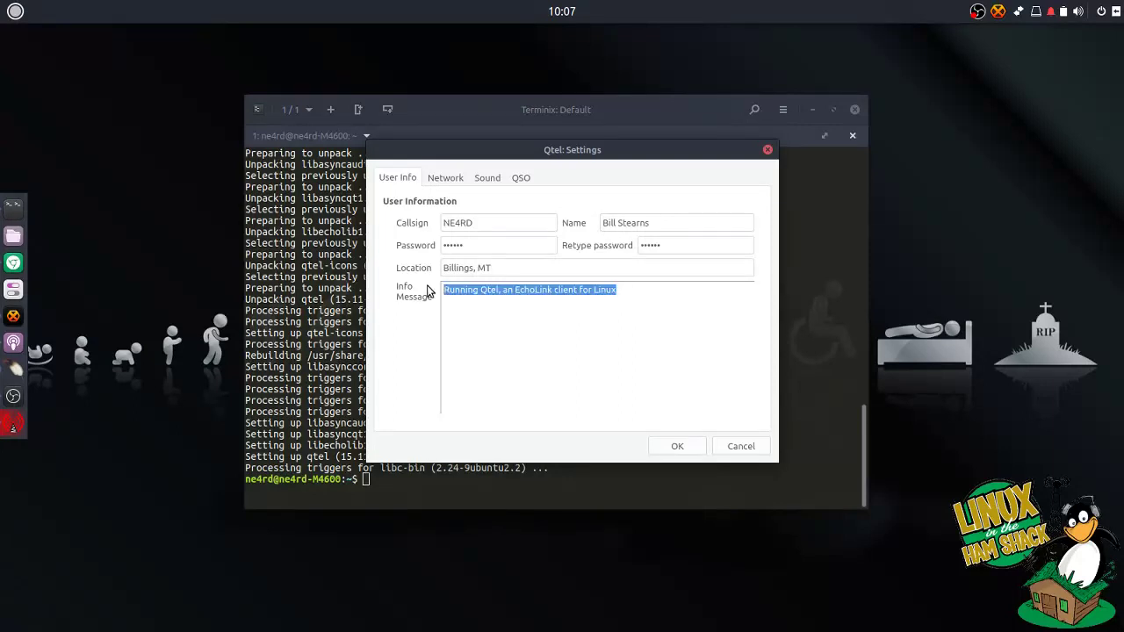
pyautogui.write('Custom Messs')
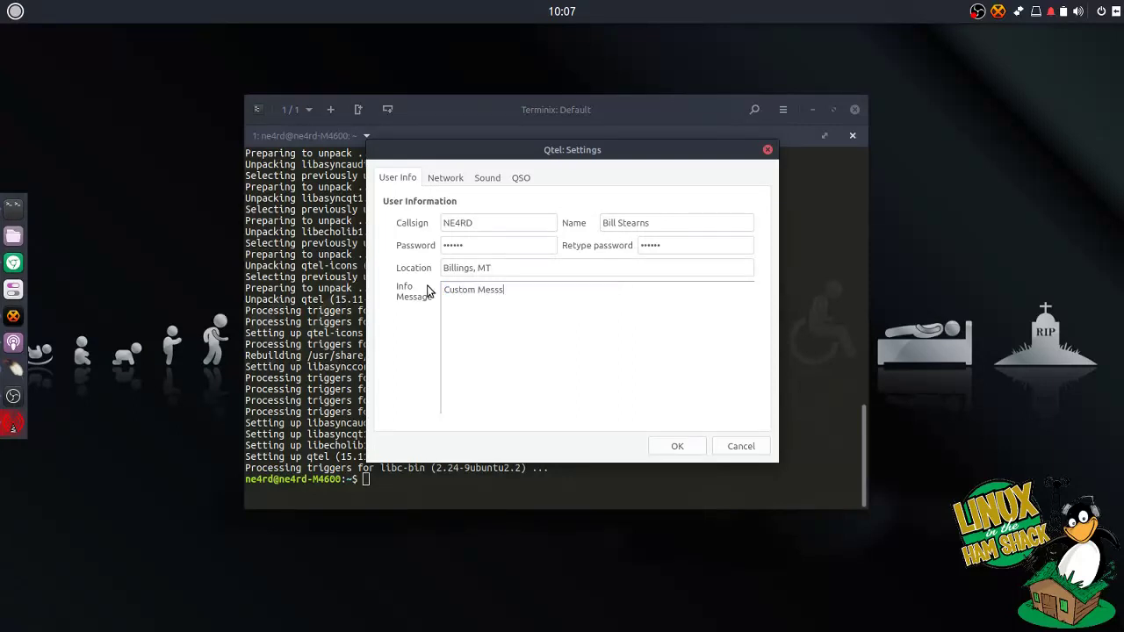
pyautogui.hotkey('ctrl', 'a')
pyautogui.press('BackSpace')
pyautogui.hotkey('ctrl', 'z')
pyautogui.hotkey('ctrl', 'shift', 'z')
pyautogui.hotkey('ctrl', 'v')
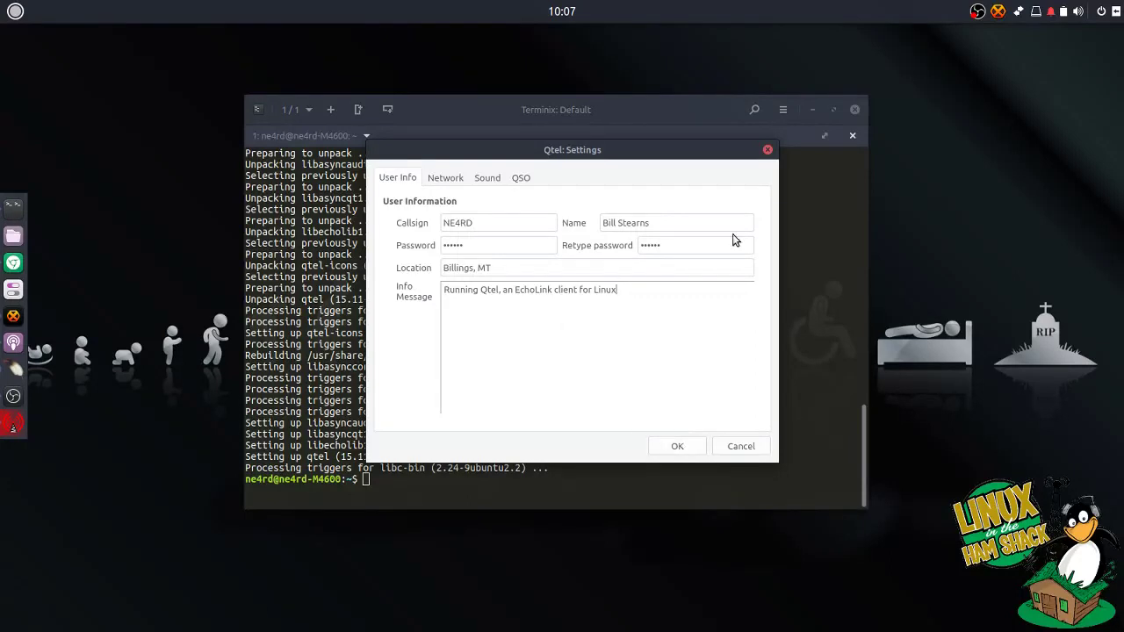
pyautogui.click(693, 451)
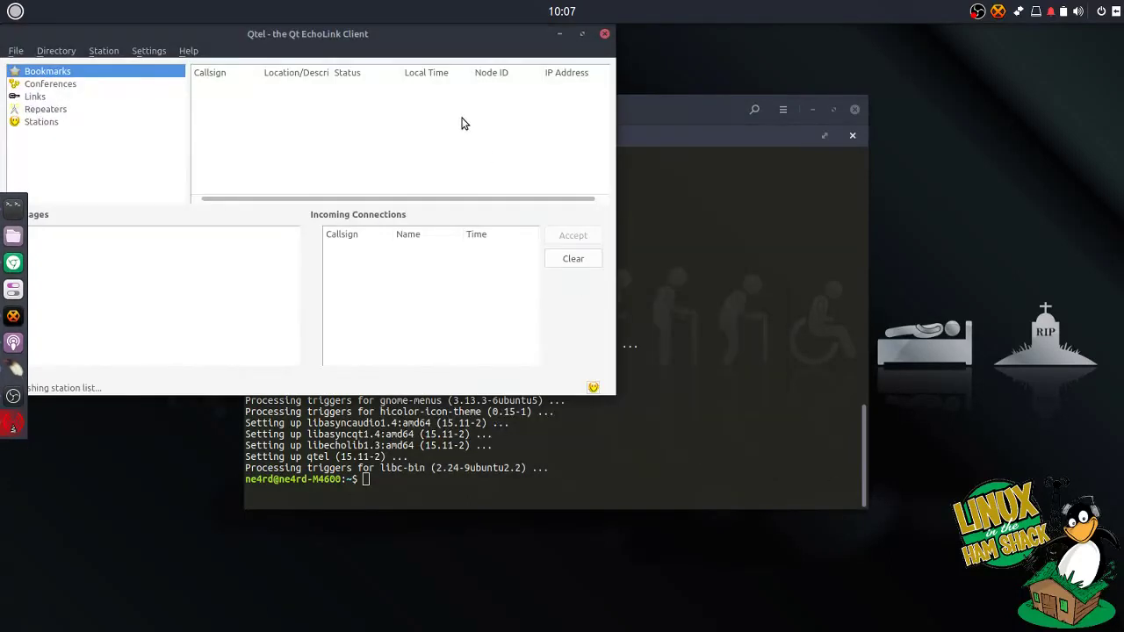
# Drag the Qtel main window to the screen centre while the station directory loads.
pyautogui.moveTo(459, 37); pyautogui.dragTo(751, 122)
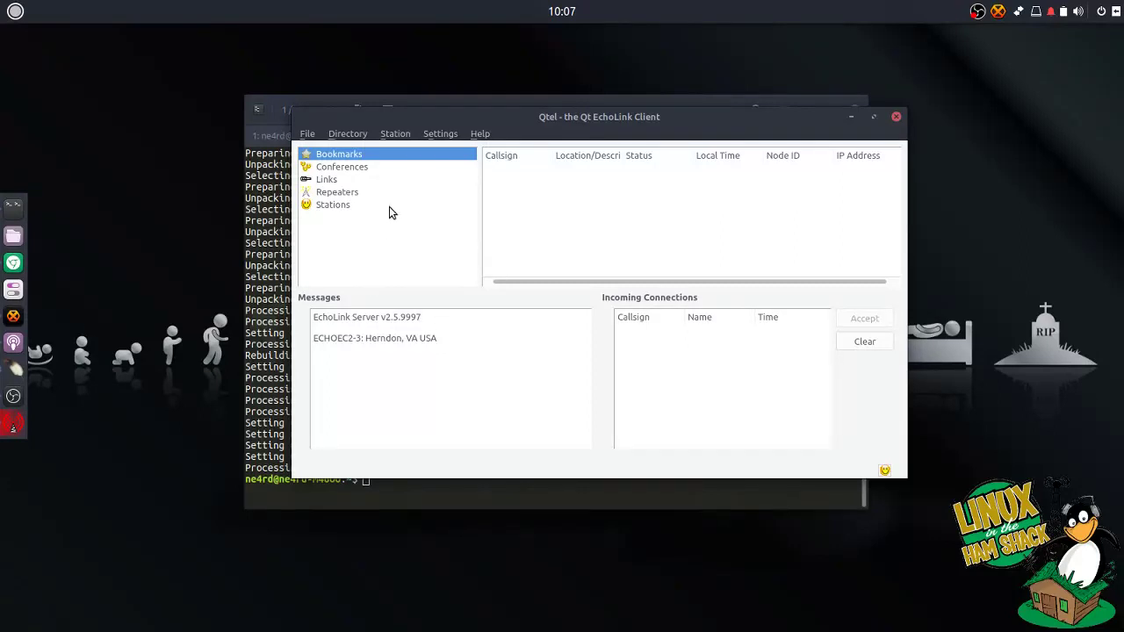
# Bookmark *JAMBO*, *JOTA-365* and *DODROPIN* using Station > Add Named Station To Bookmarks.
pyautogui.click(400, 134)
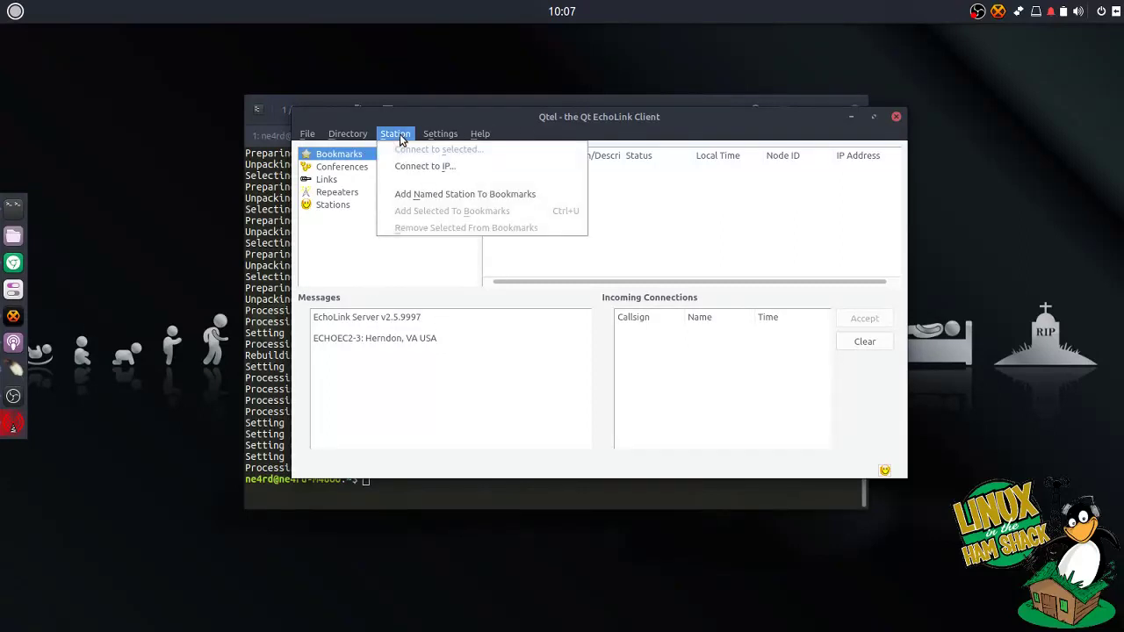
pyautogui.click(409, 195)
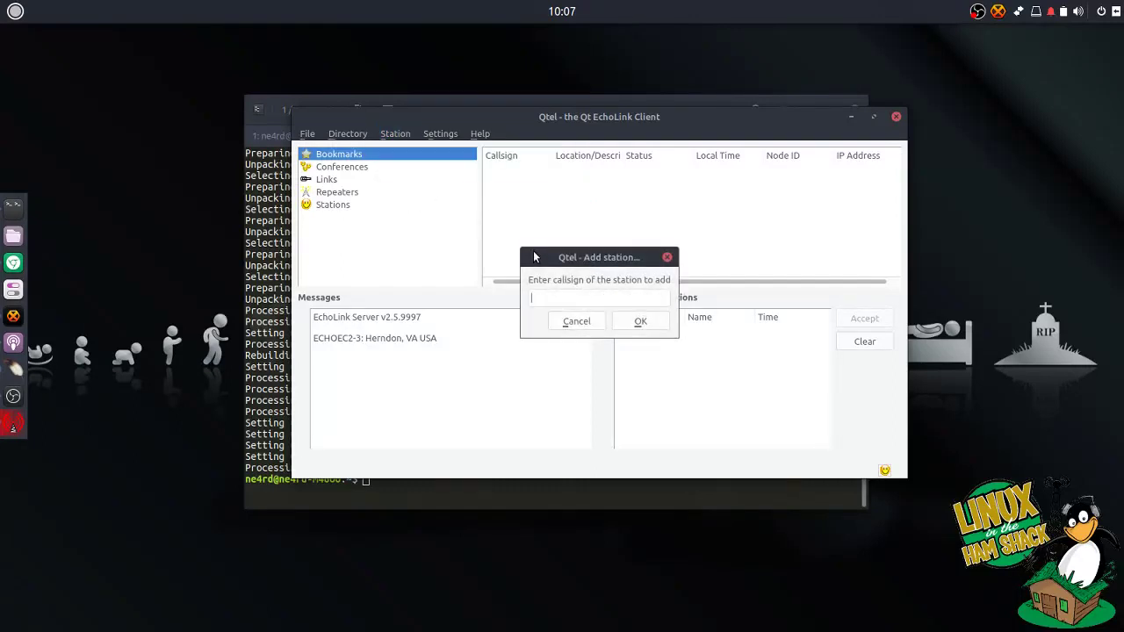
pyautogui.write('*JAMBO*')
pyautogui.click(640, 321)
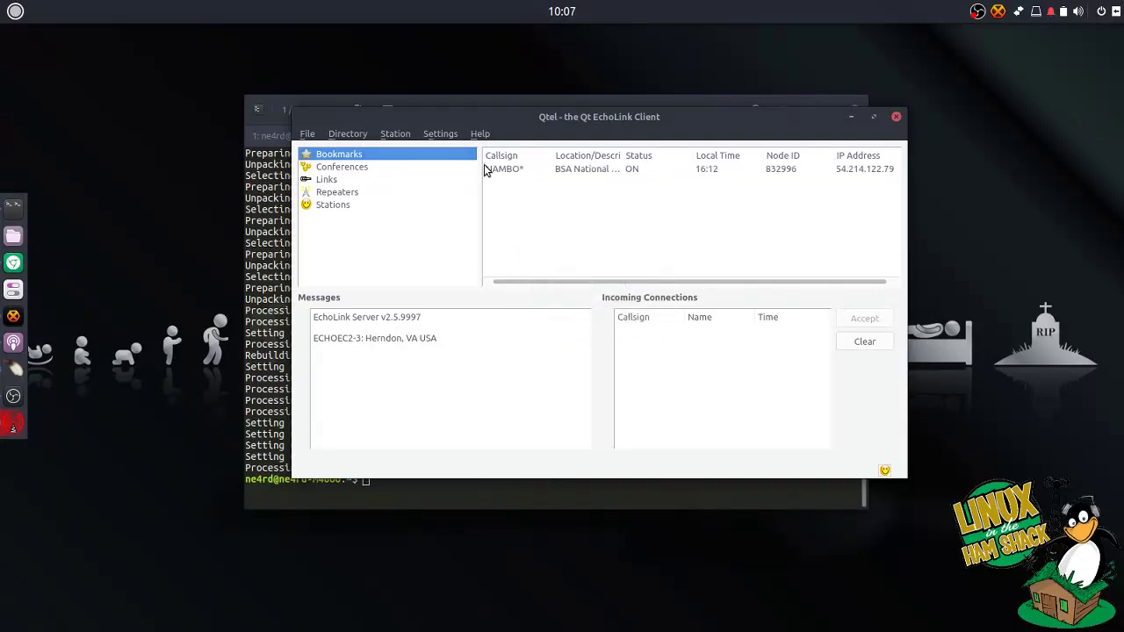
pyautogui.click(395, 133)
pyautogui.click(421, 196)
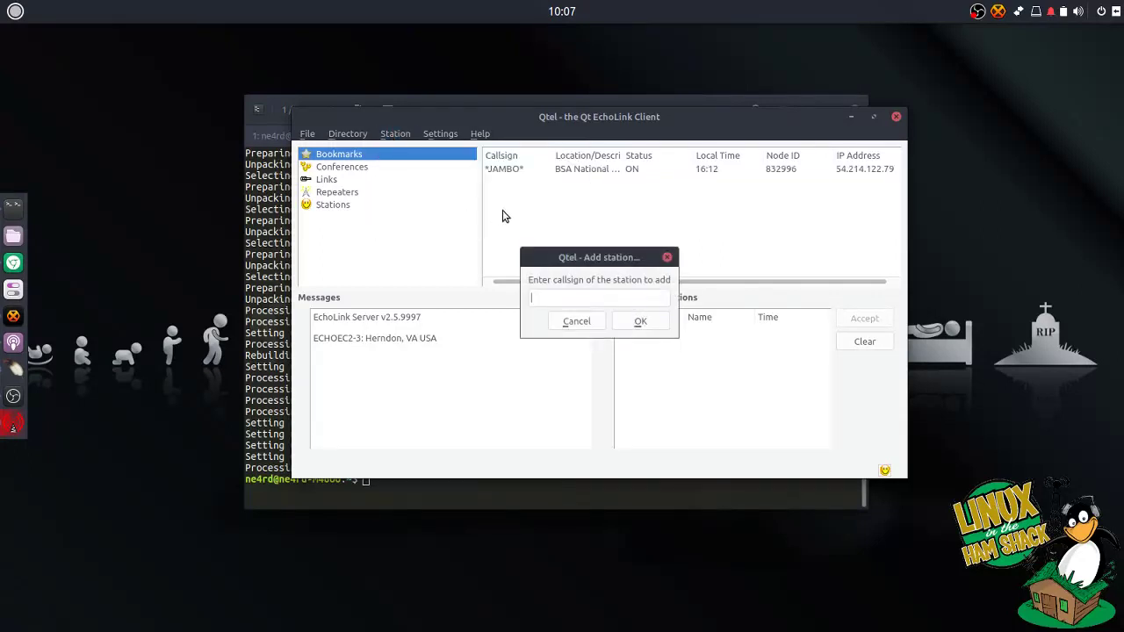
pyautogui.write('*JOTA-365*')
pyautogui.press('Return')
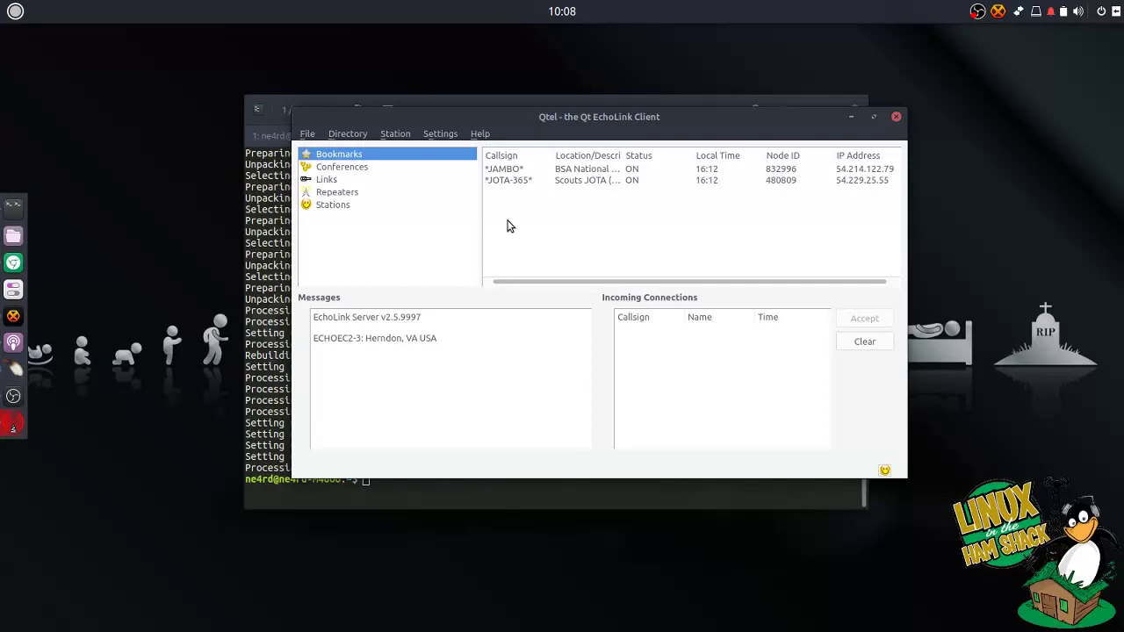
pyautogui.click(395, 134)
pyautogui.click(413, 190)
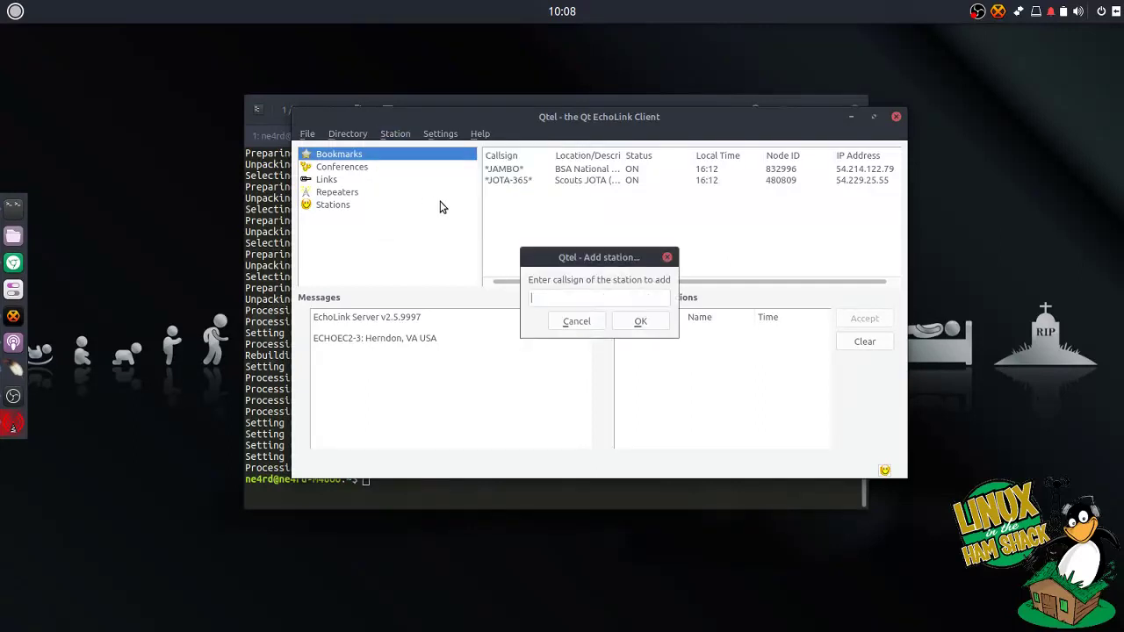
pyautogui.write('*DODROPIN*')
pyautogui.click(637, 323)
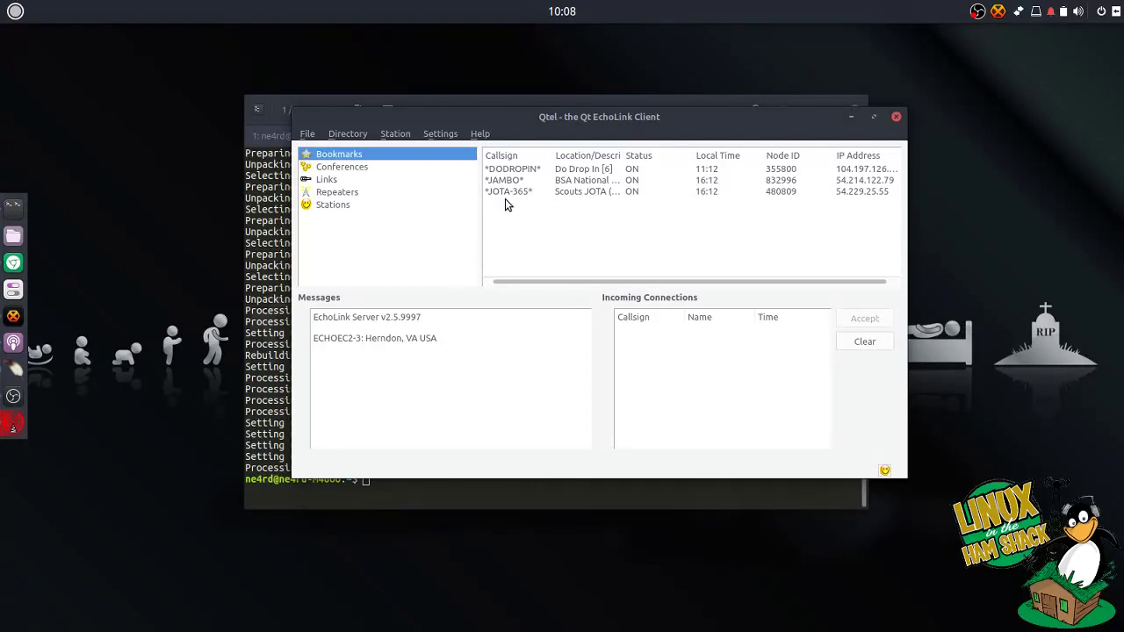
# Find repeater N7YHE-R in the Repeaters list and add it to bookmarks.
pyautogui.click(335, 191)
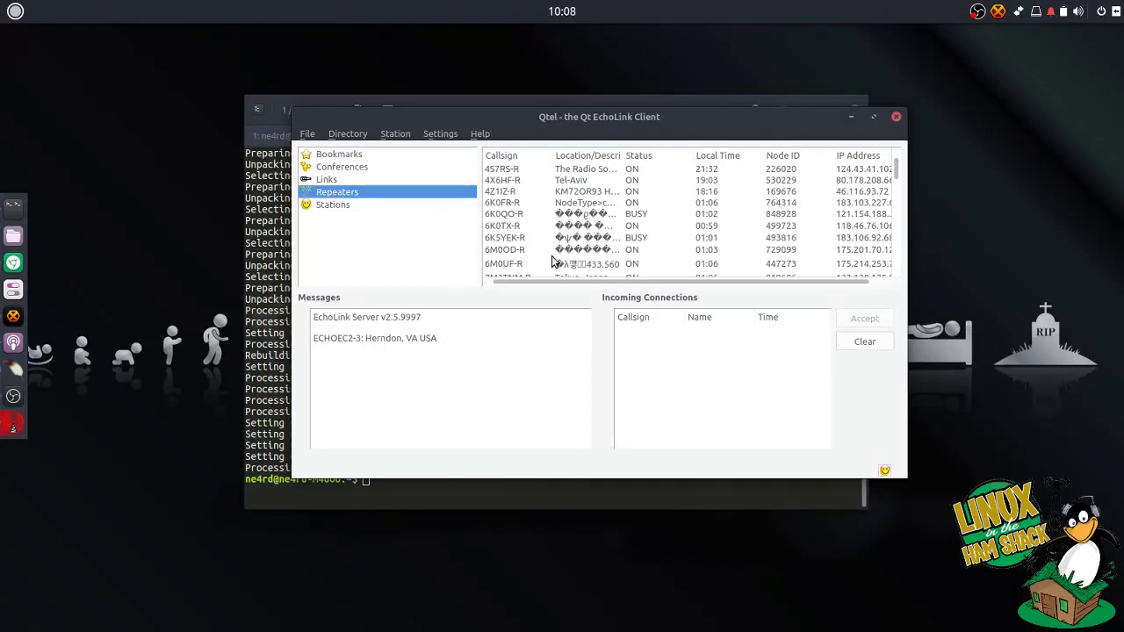
pyautogui.scroll(-10, 553, 262)
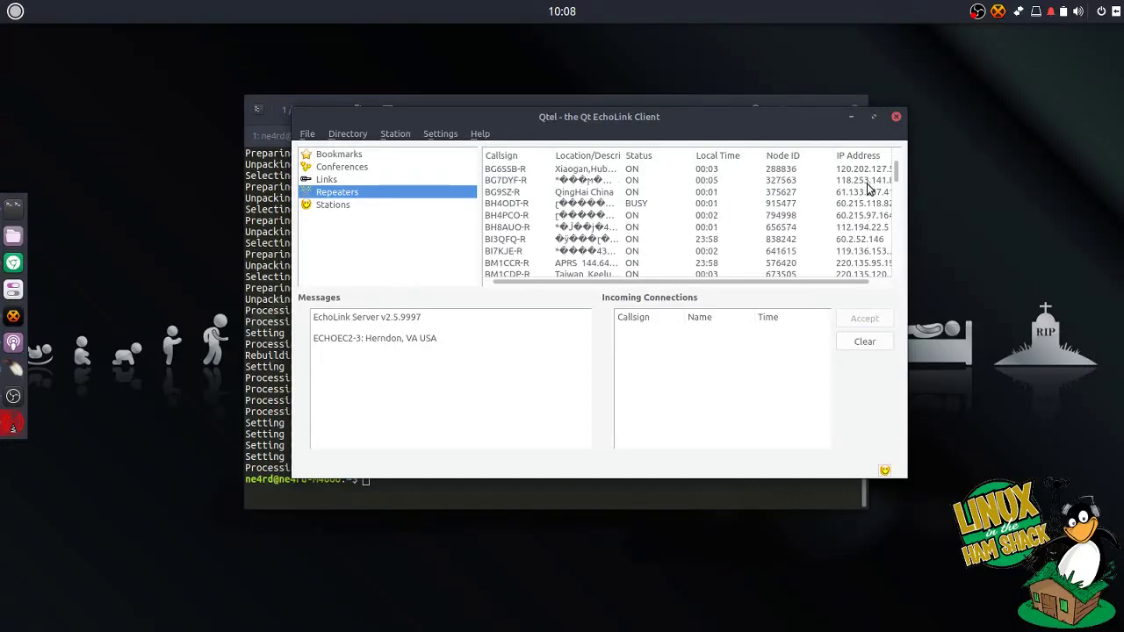
pyautogui.moveTo(896, 173); pyautogui.dragTo(896, 204)
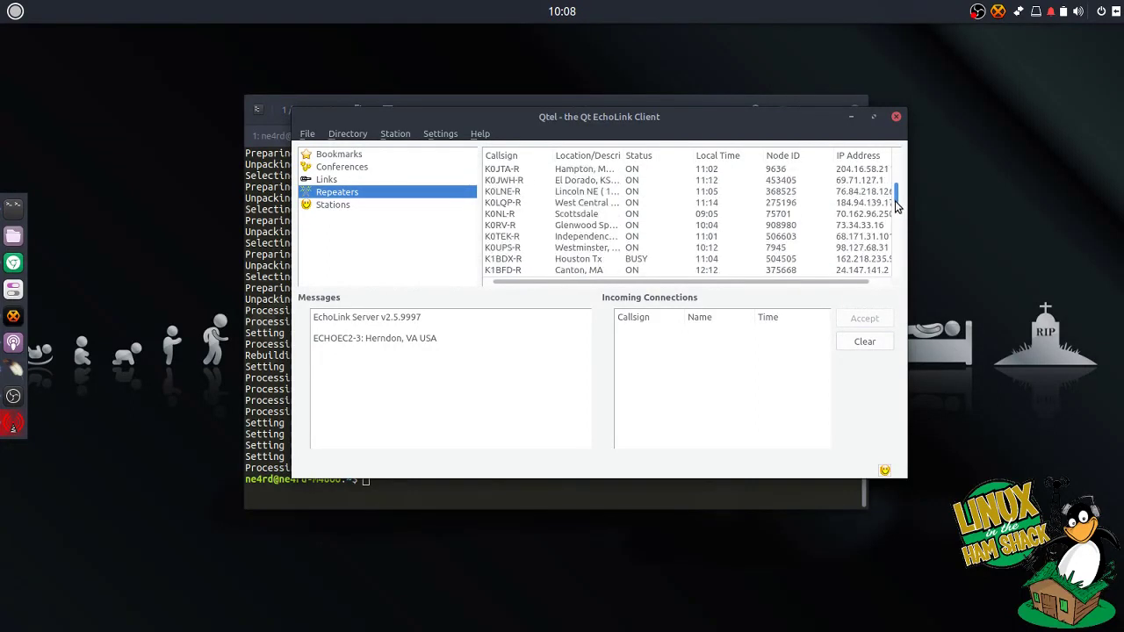
pyautogui.scroll(-15, 896, 203)
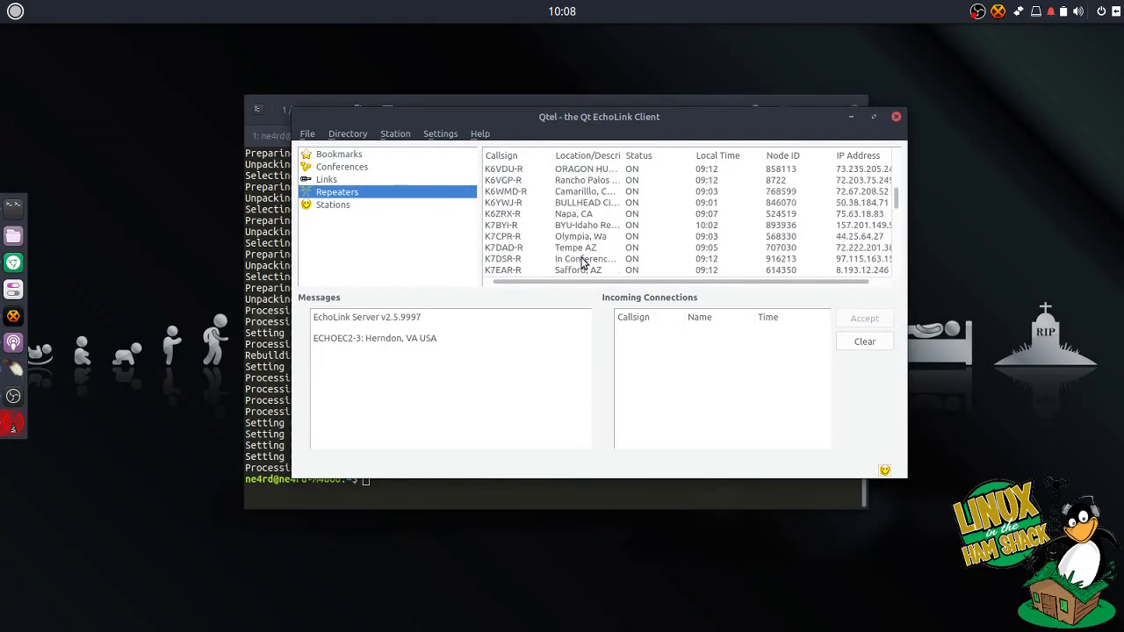
pyautogui.scroll(-15, 582, 264)
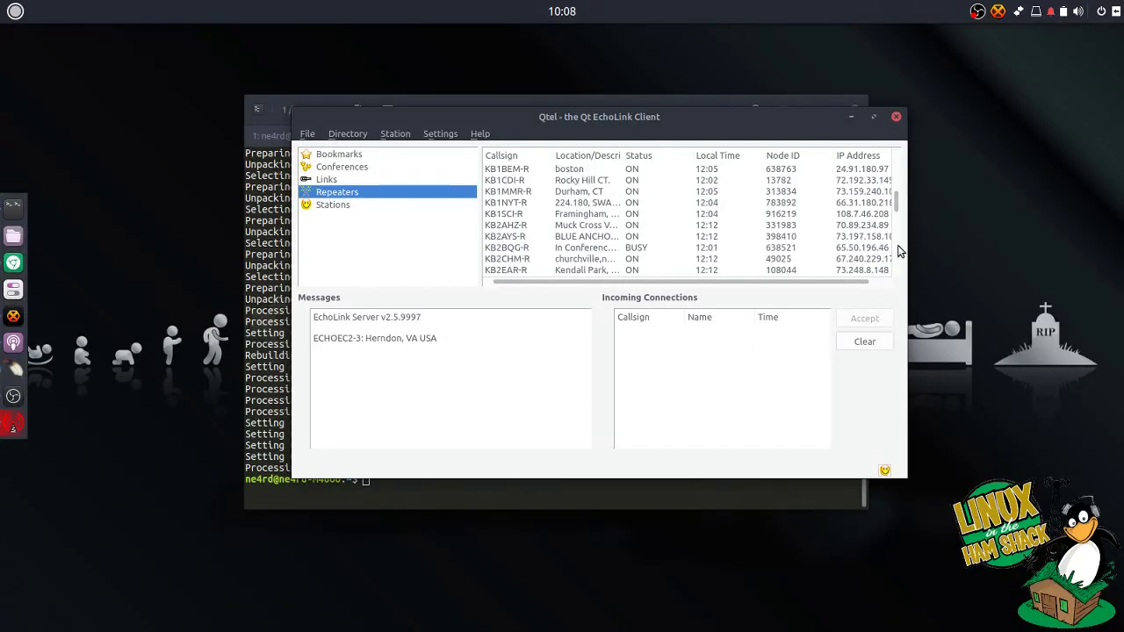
pyautogui.scroll(-15, 897, 246)
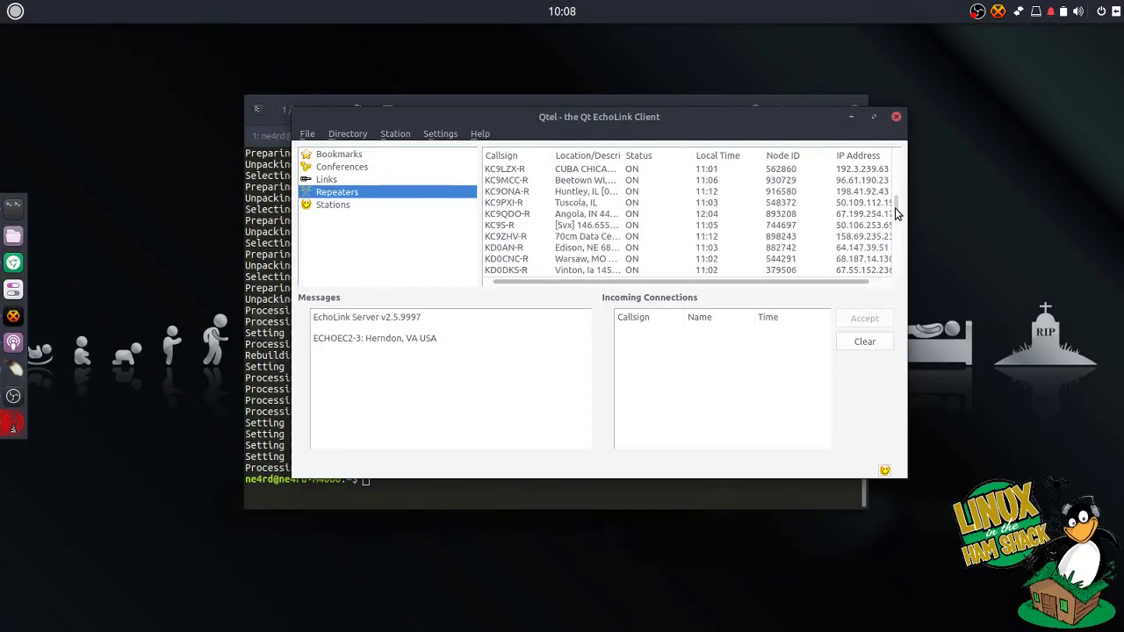
pyautogui.moveTo(897, 213); pyautogui.dragTo(897, 227)
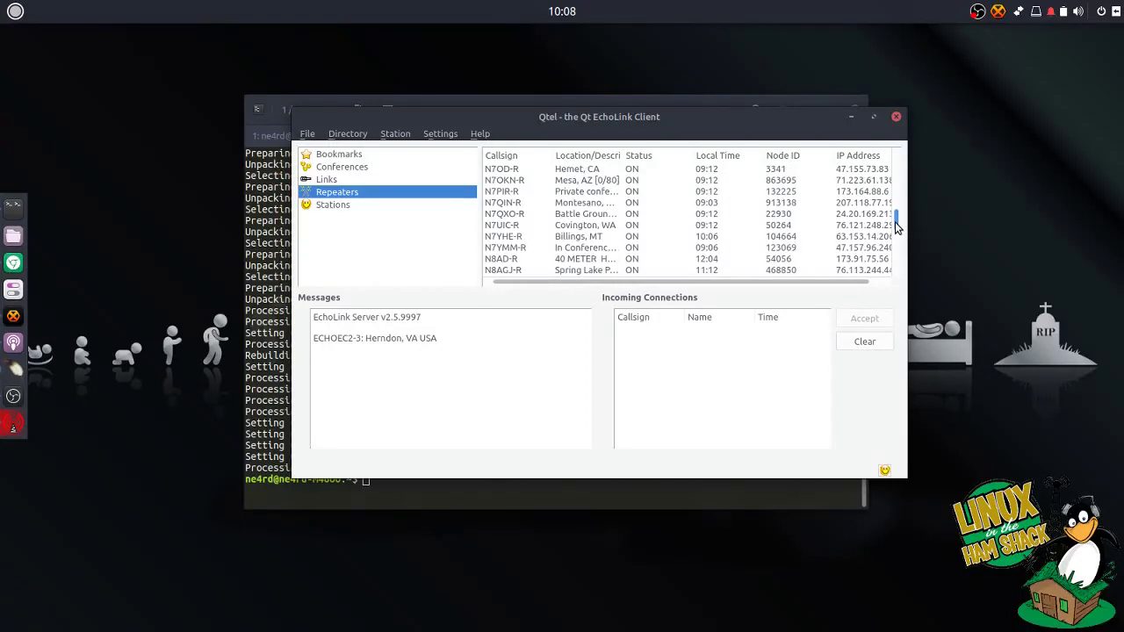
pyautogui.rightClick(505, 240)
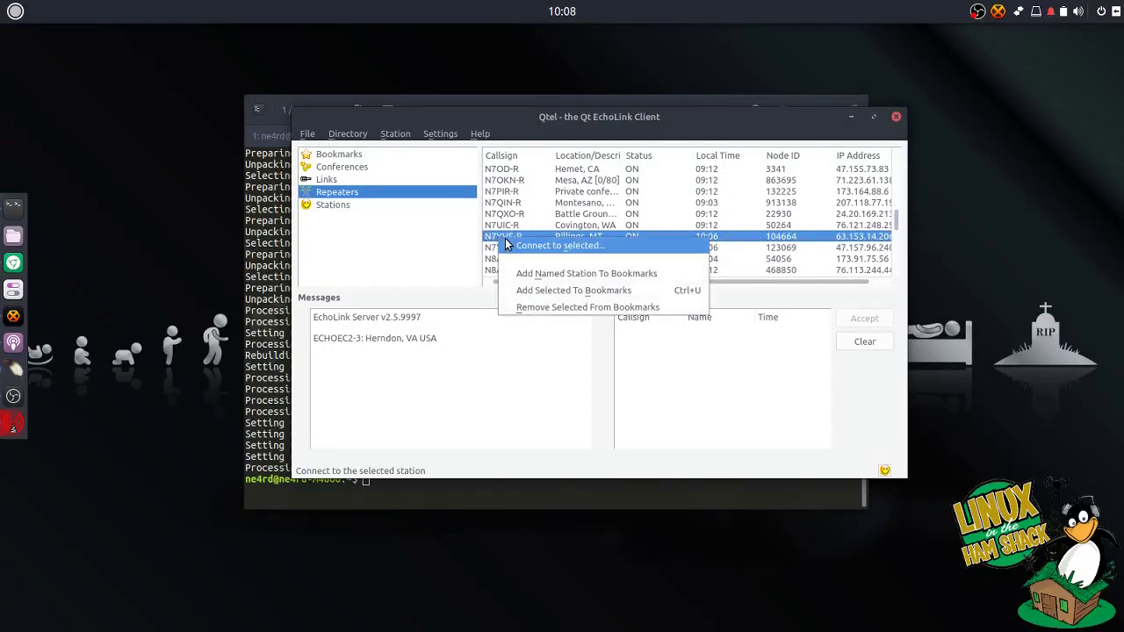
pyautogui.click(528, 293)
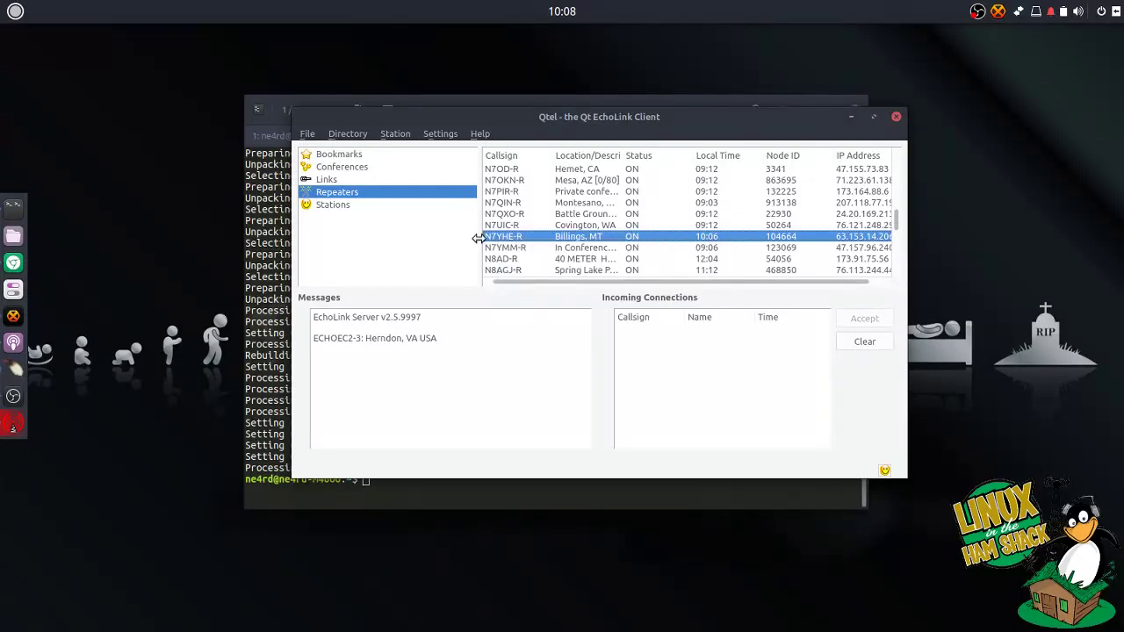
# Return to the Bookmarks list, now holding four stations, and select the *JAMBO* bookmark.
pyautogui.scroll(5, 549, 250)
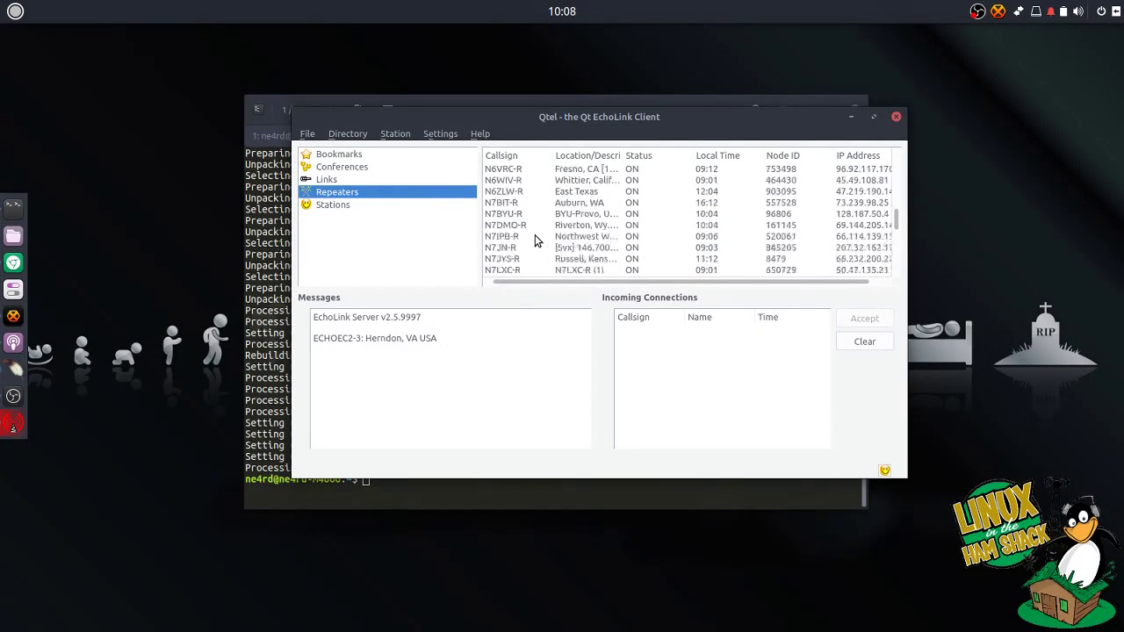
pyautogui.scroll(3, 535, 235)
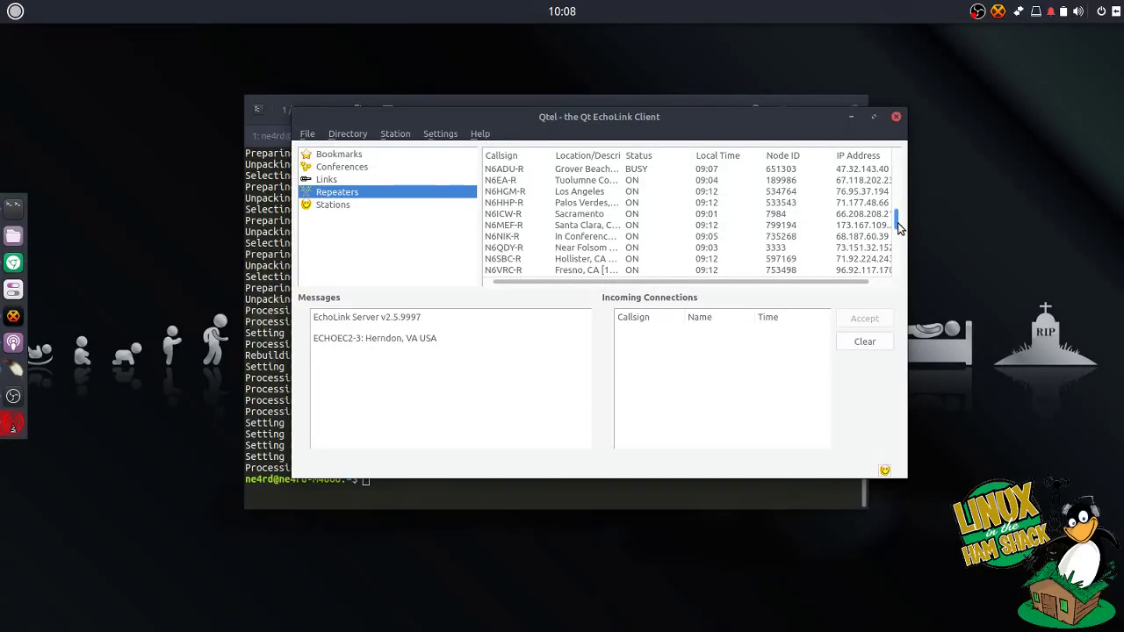
pyautogui.moveTo(898, 219); pyautogui.dragTo(897, 165)
pyautogui.click(345, 154)
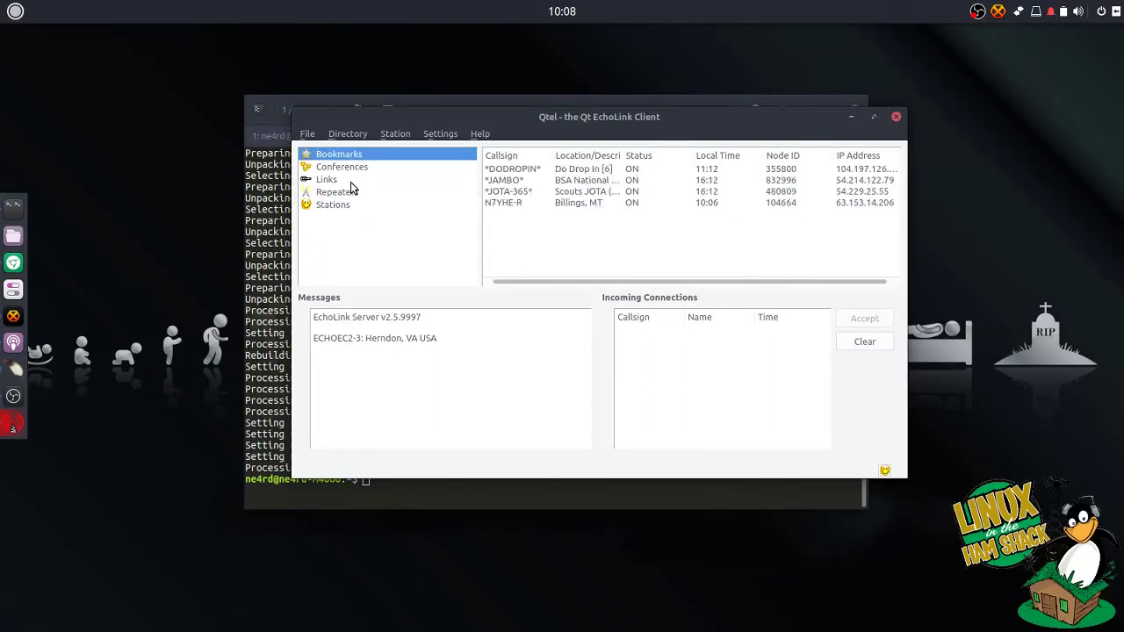
pyautogui.click(358, 172)
pyautogui.press('Up')
pyautogui.moveTo(639, 123); pyautogui.dragTo(633, 129)
pyautogui.click(587, 186)
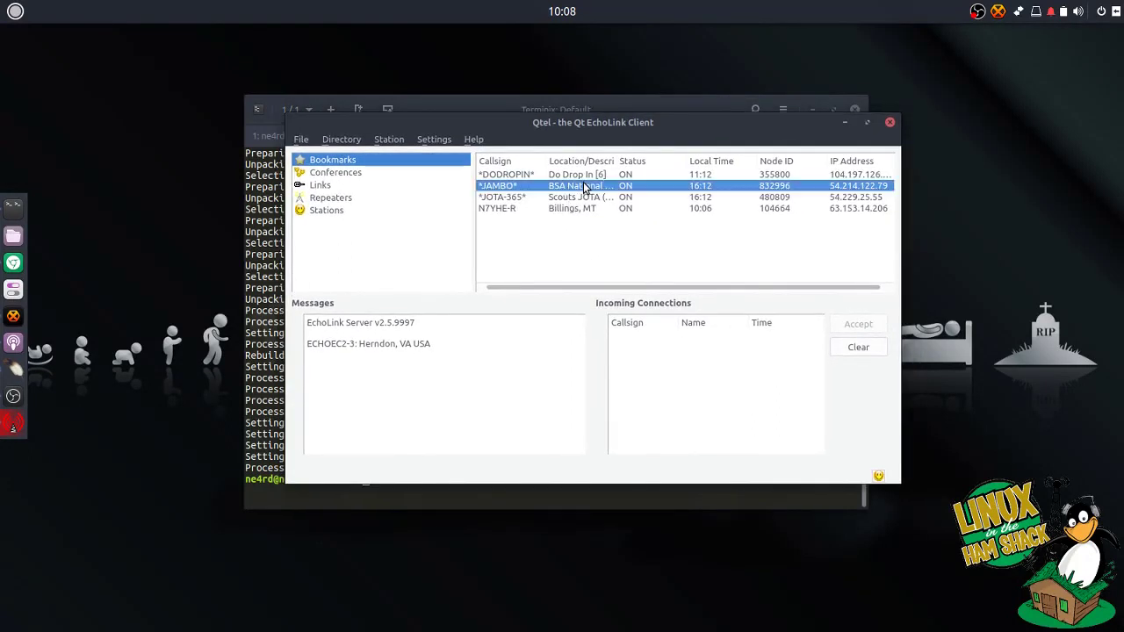